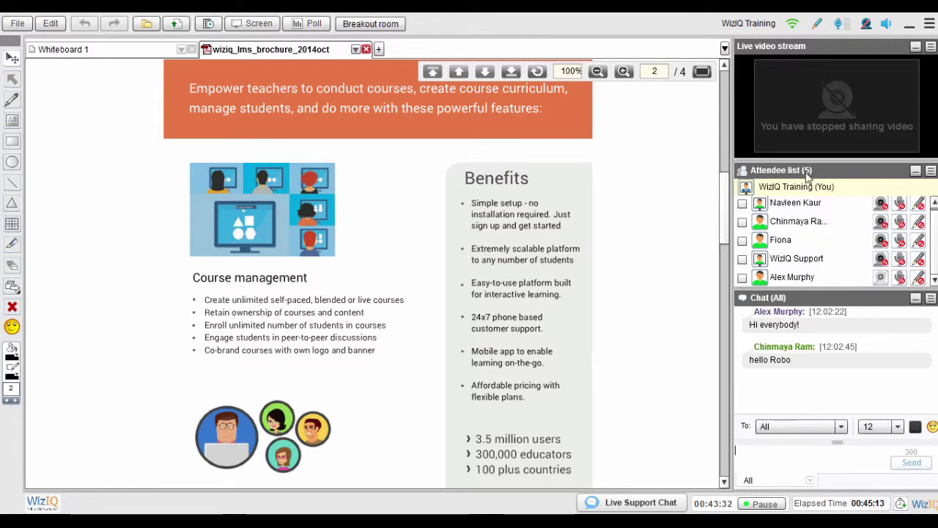
# - Show the search, filter and action options of the attendee list
pyautogui.moveTo(807, 170)
pyautogui.mouseDown()
pyautogui.moveTo(599, 213)
pyautogui.moveTo(256, 189)
pyautogui.moveTo(143, 279)
pyautogui.moveTo(124, 114)
pyautogui.moveTo(804, 174)
pyautogui.mouseUp()
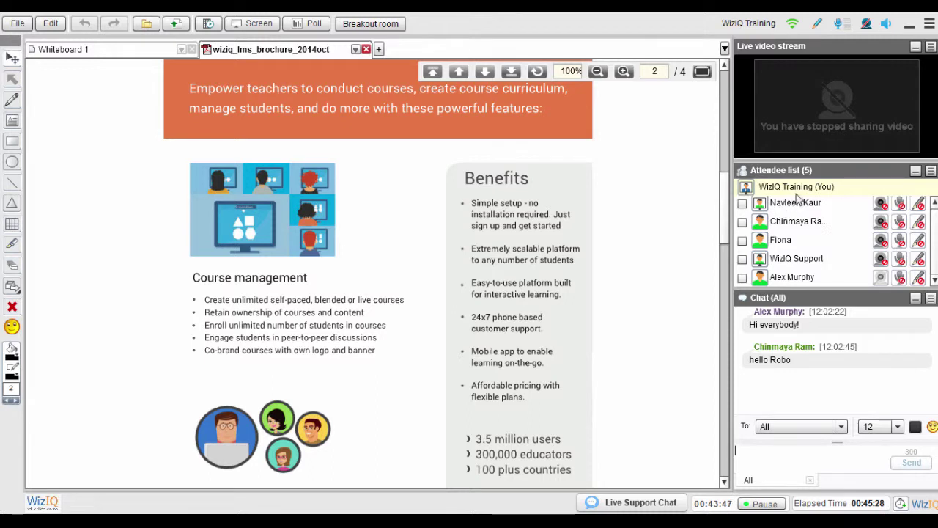
pyautogui.click(931, 170)
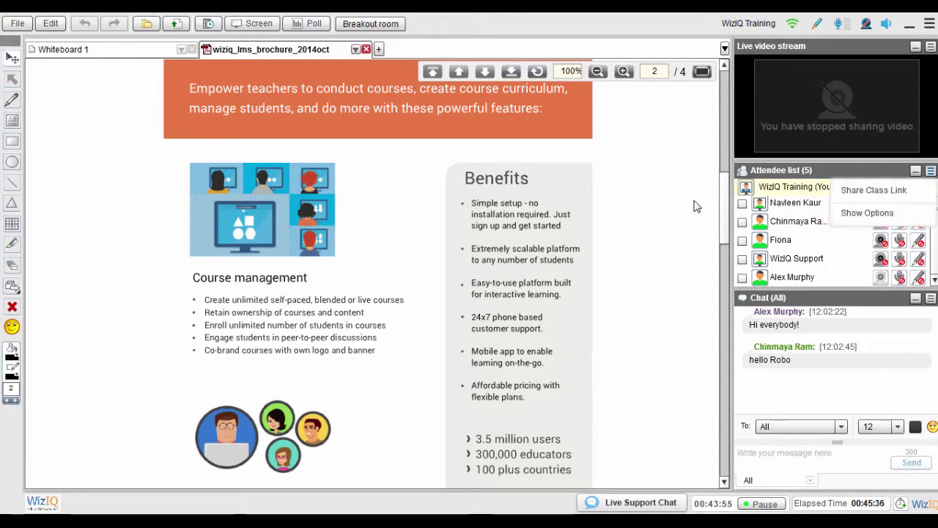
pyautogui.click(931, 171)
pyautogui.click(880, 212)
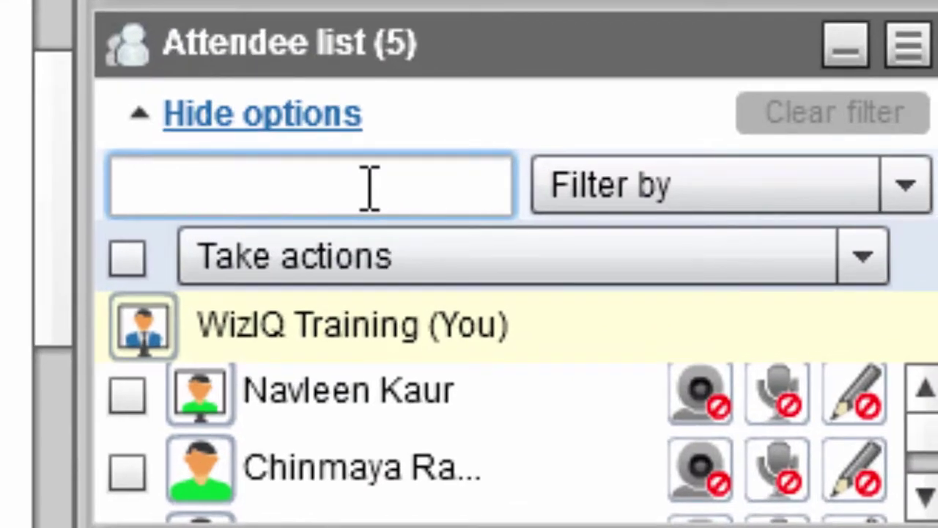
# - Search the attendee list by the first letters of an attendee's name and clear the search
pyautogui.write('Chin')
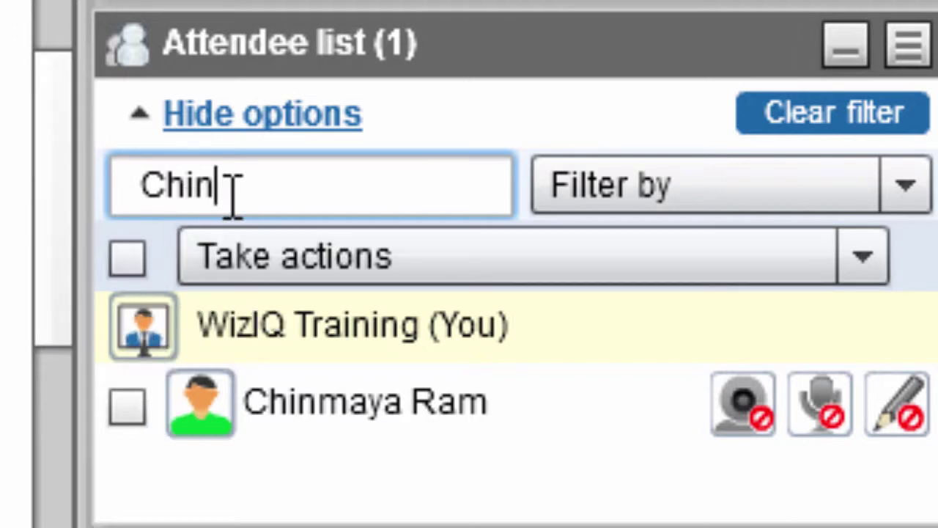
pyautogui.press('BackSpace')
pyautogui.press('BackSpace')
pyautogui.press('BackSpace')
pyautogui.scroll(-2, 921, 436)
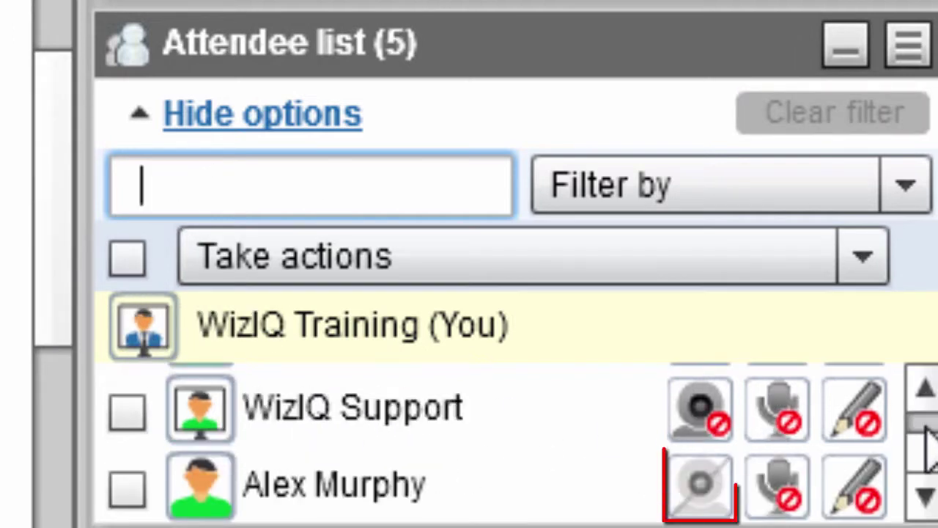
# - Give webcam and microphone control to the first listed attendee and take it back
pyautogui.scroll(-1, 708, 503)
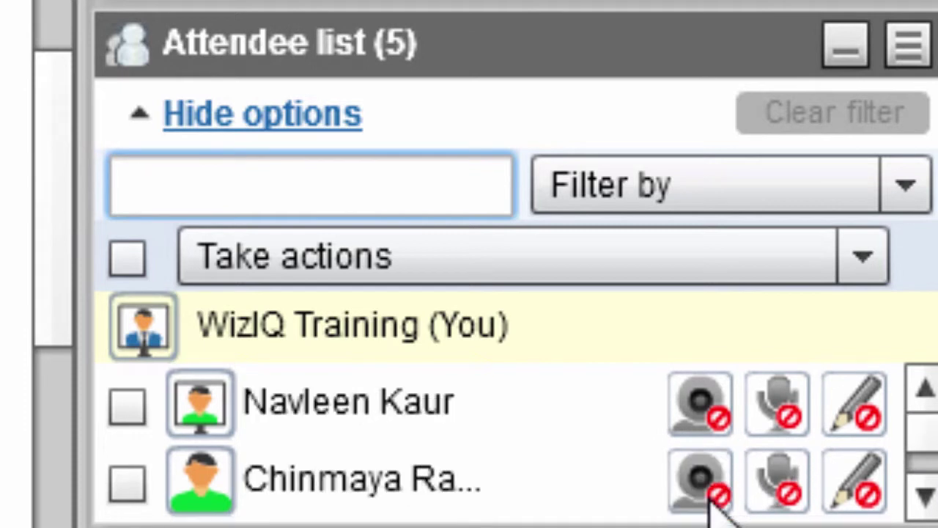
pyautogui.click(724, 410)
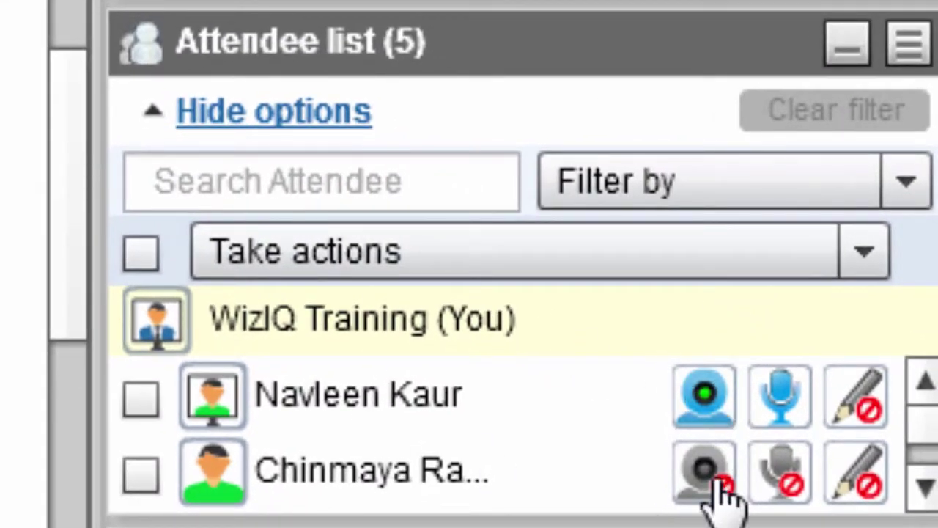
pyautogui.click(708, 399)
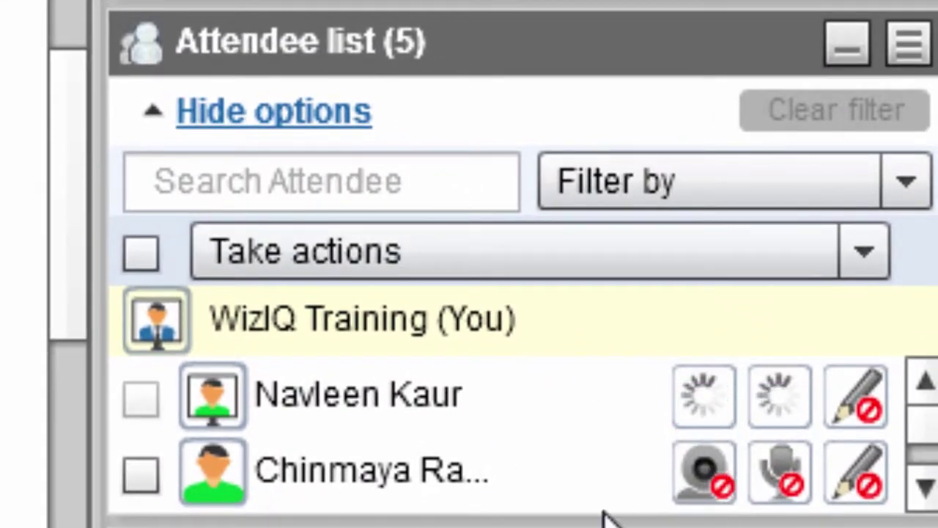
# - Expand the attendee list's options again
pyautogui.click(909, 41)
pyautogui.click(865, 213)
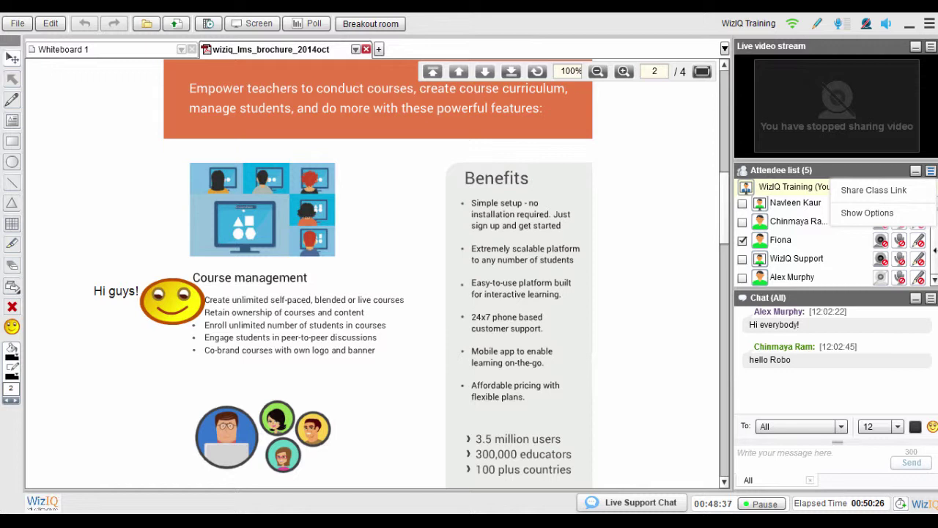
pyautogui.click(867, 213)
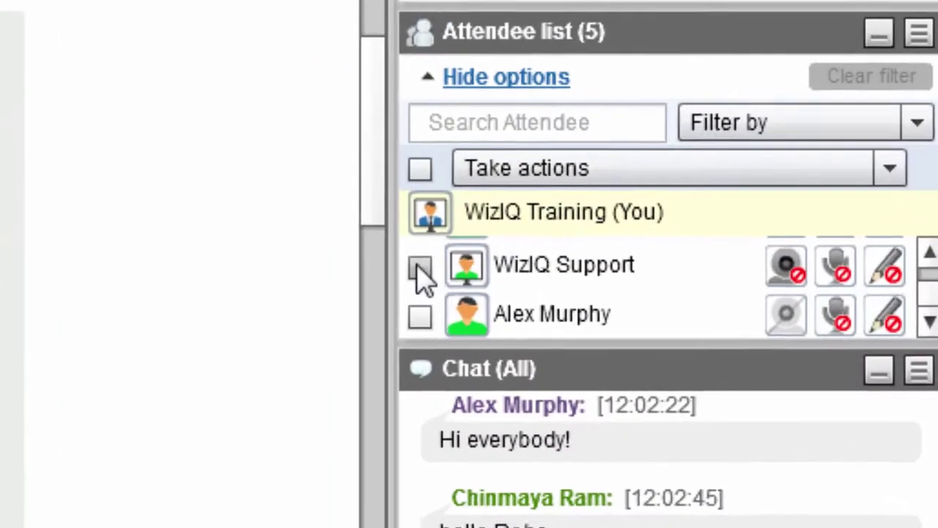
# - Select WizIQ Support and the attendee listed just below, and give both audio controls in one action
pyautogui.click(421, 270)
pyautogui.click(420, 316)
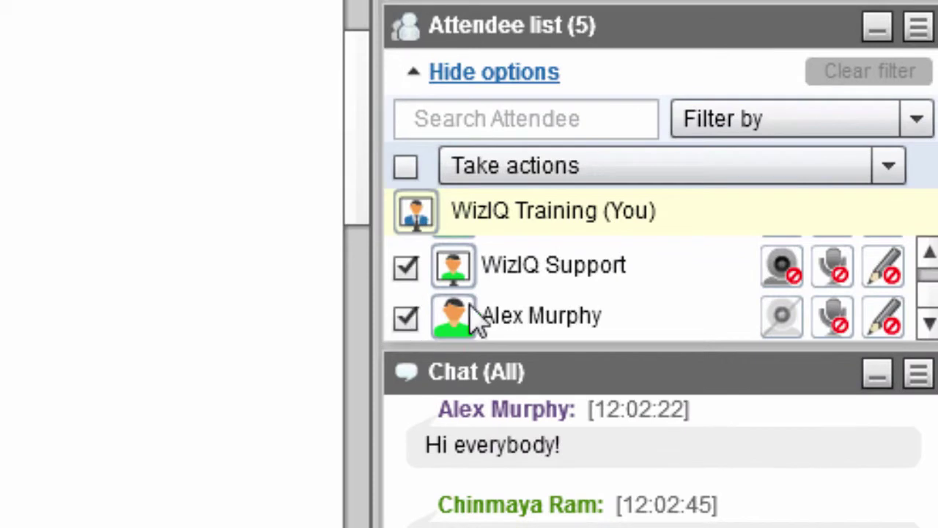
pyautogui.click(696, 175)
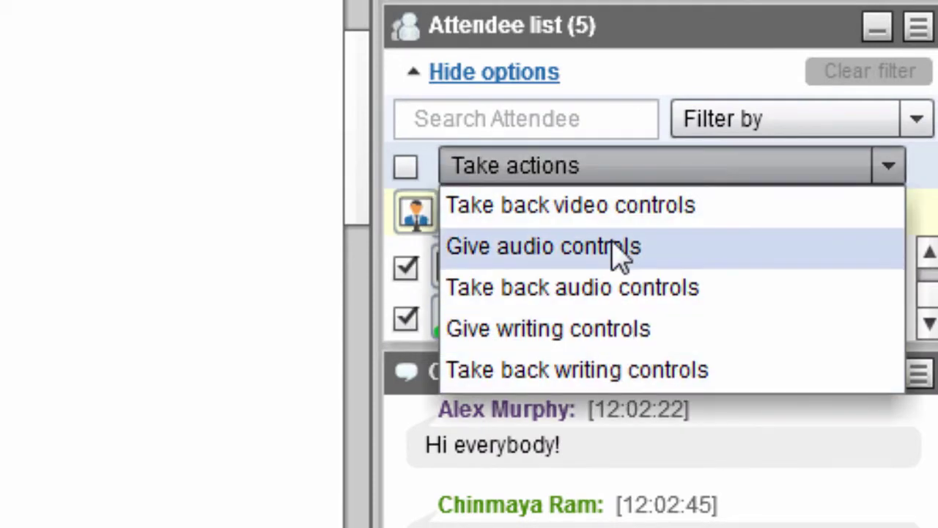
pyautogui.click(619, 249)
pyautogui.scroll(-1, 828, 293)
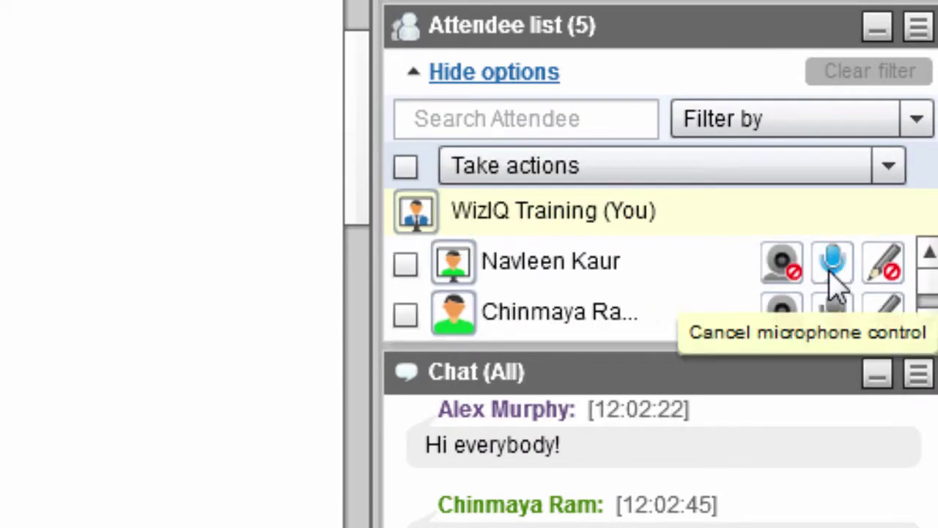
# - Filter the attendee list by With audio, enlarge the list area and clear the filter
pyautogui.click(916, 119)
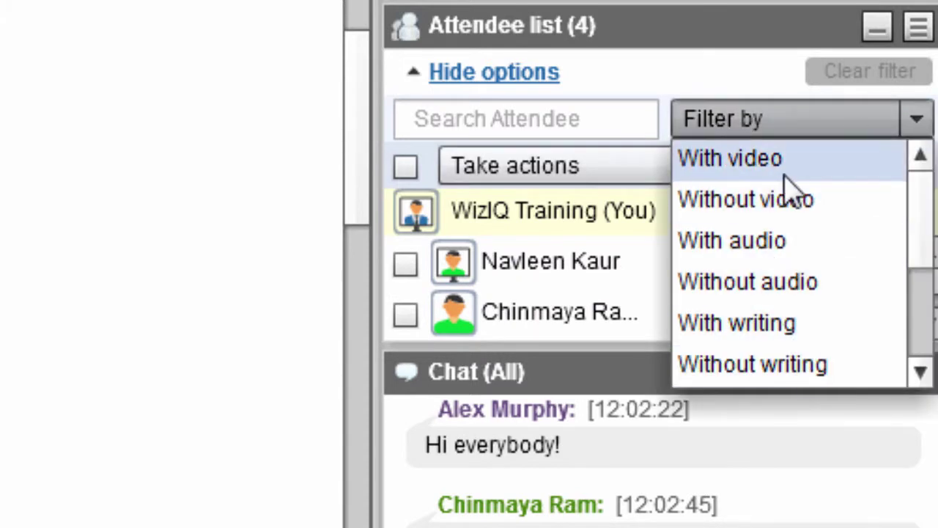
pyautogui.click(790, 240)
pyautogui.moveTo(719, 345); pyautogui.dragTo(744, 444)
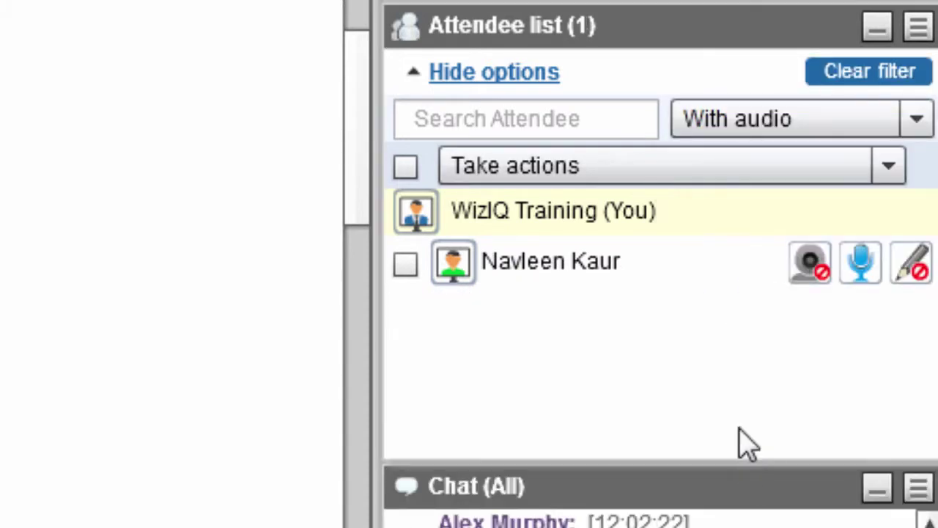
pyautogui.click(883, 77)
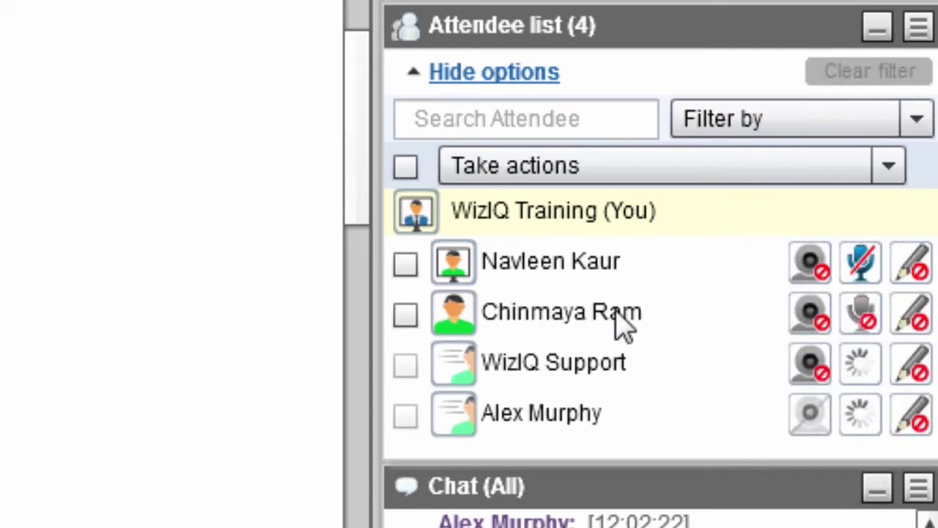
# - Block the first listed attendee from their details, unblock the same attendee and close the details
pyautogui.click(463, 272)
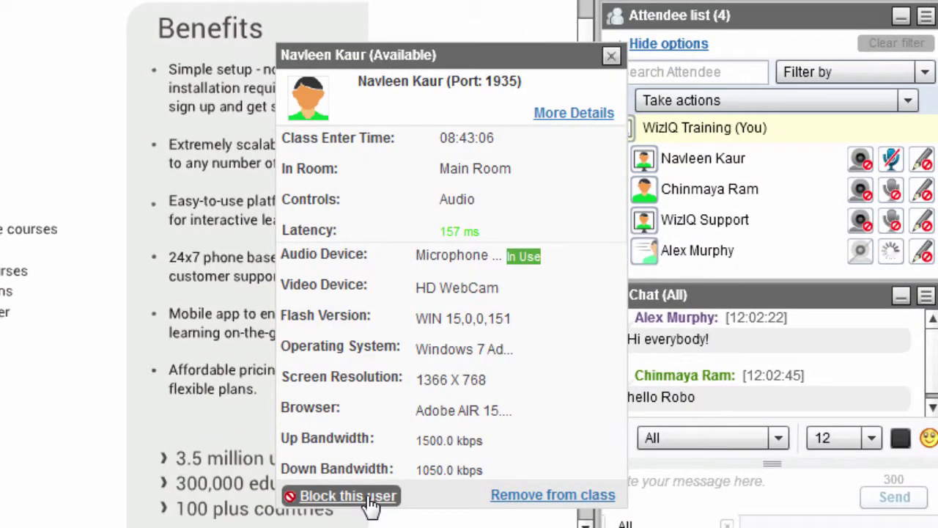
pyautogui.click(371, 498)
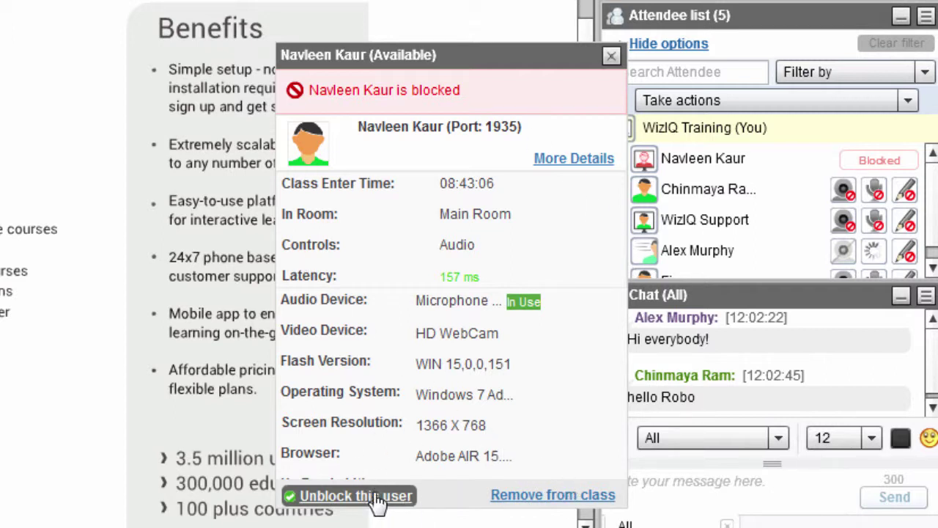
pyautogui.click(645, 162)
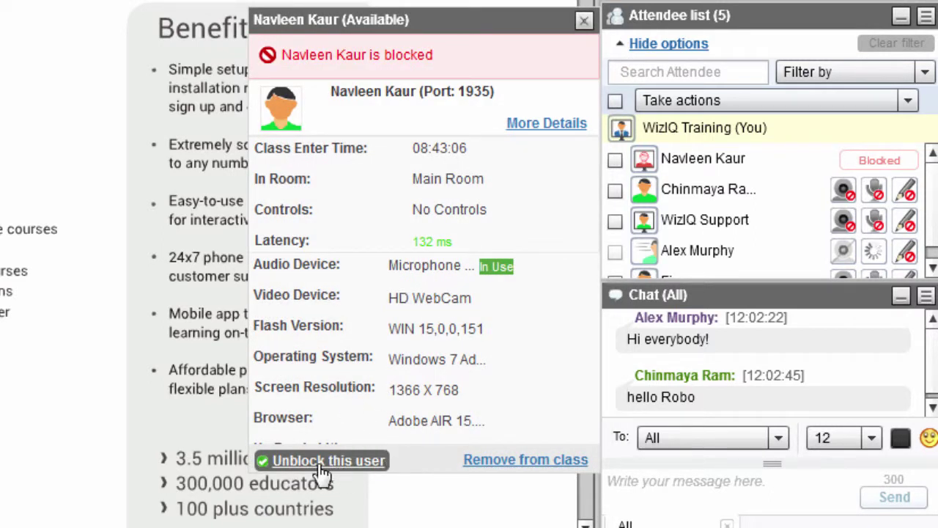
pyautogui.click(322, 461)
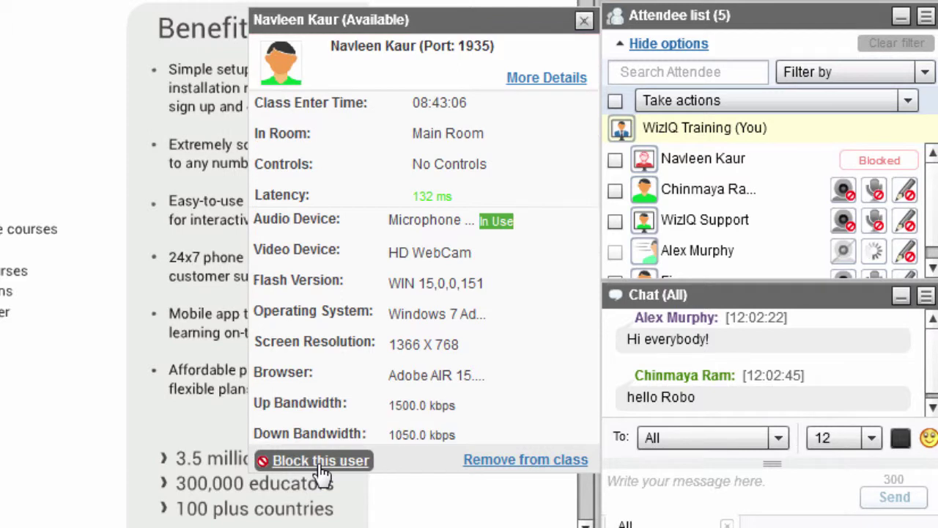
pyautogui.click(585, 21)
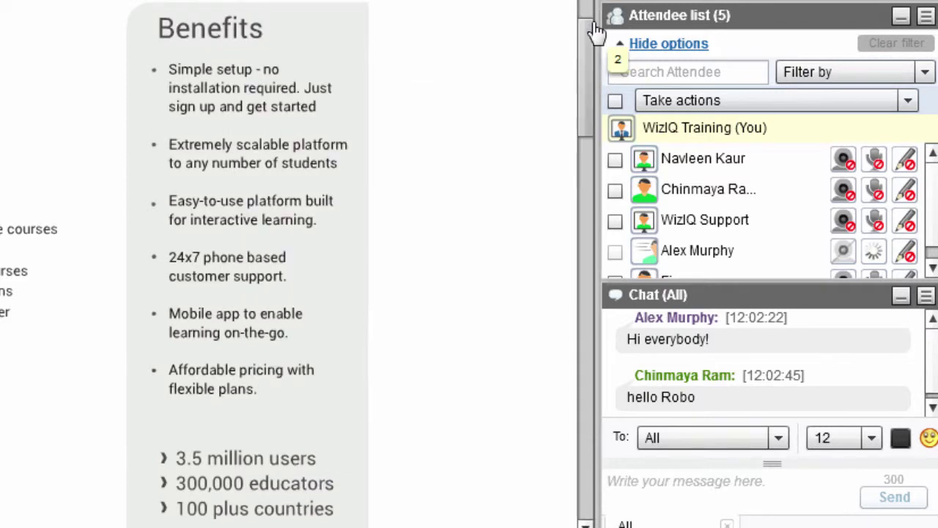
# - Check the details of the first listed attendee, who has a raised hand, and acknowledge the raised hand
pyautogui.click(649, 168)
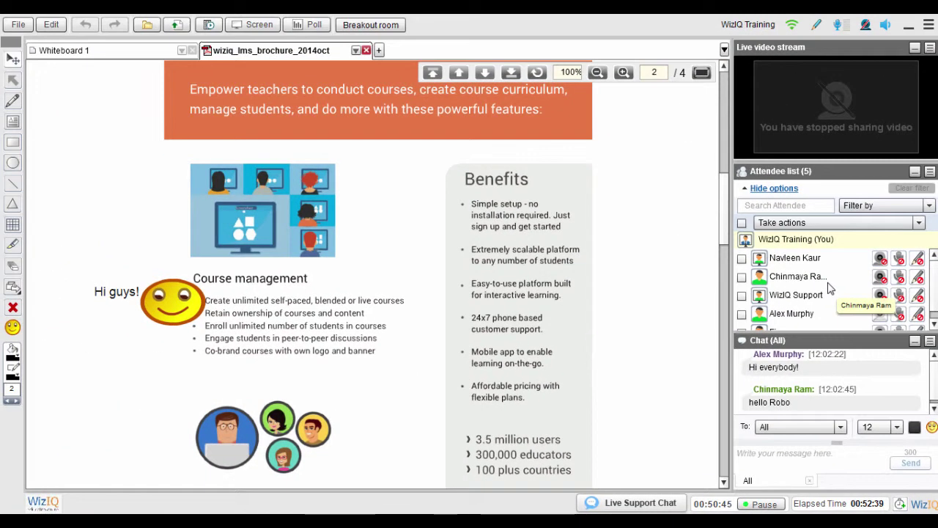
pyautogui.click(360, 25)
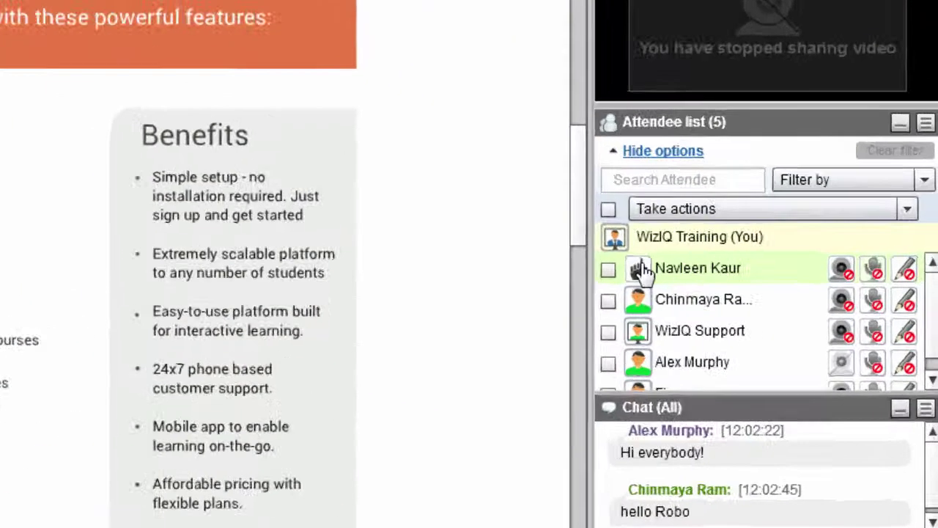
pyautogui.click(761, 258)
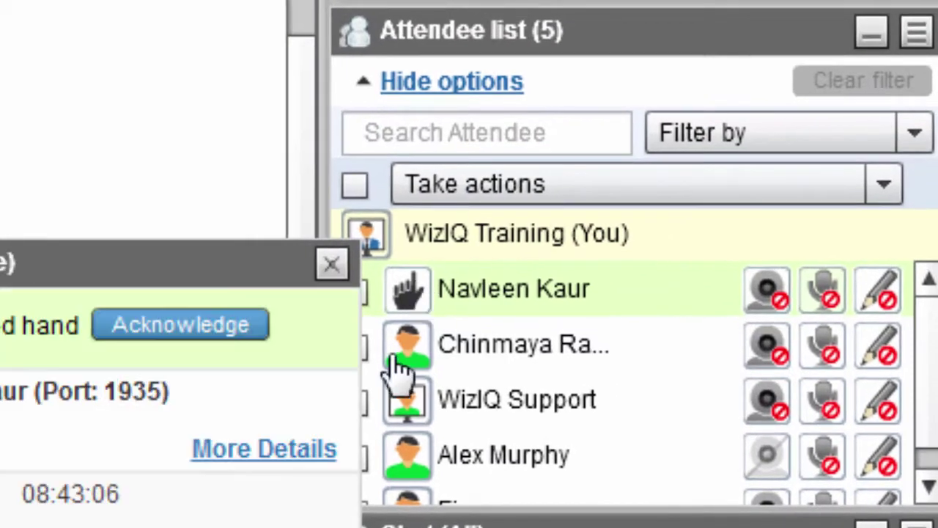
pyautogui.click(337, 264)
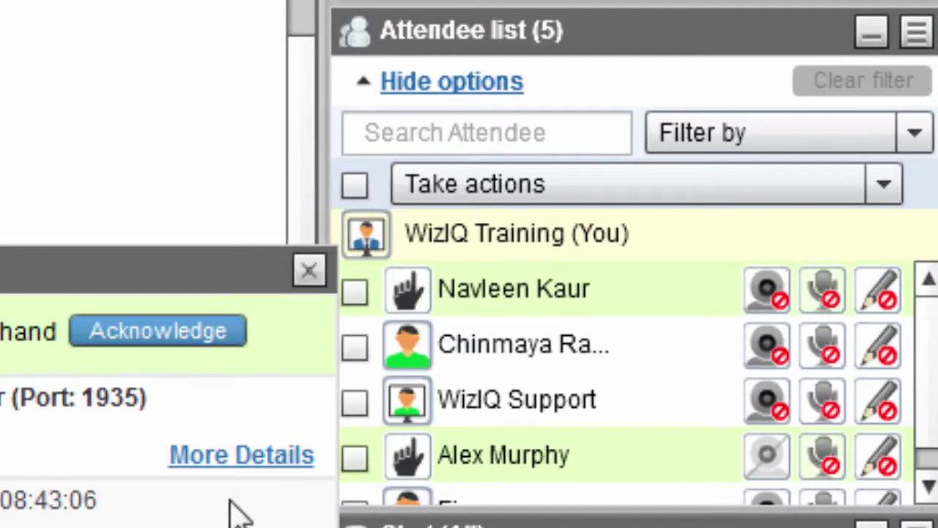
pyautogui.click(309, 270)
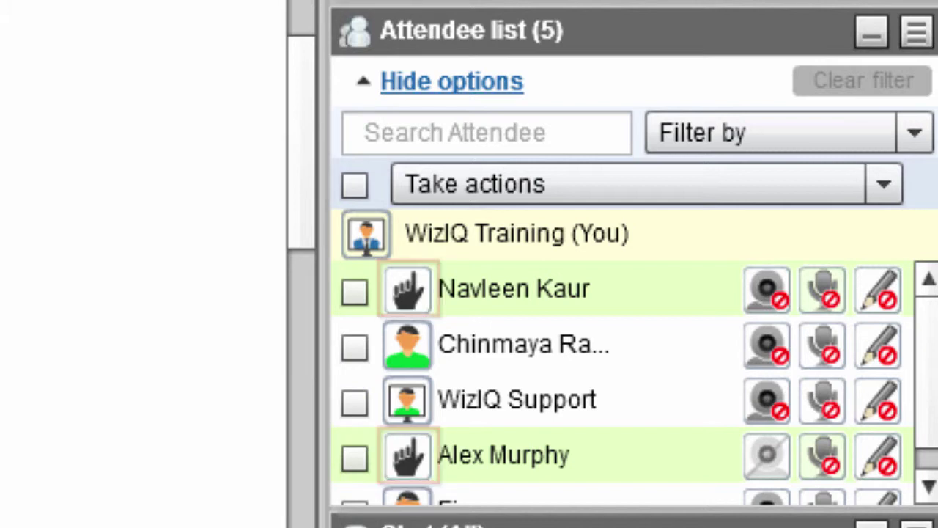
pyautogui.click(422, 290)
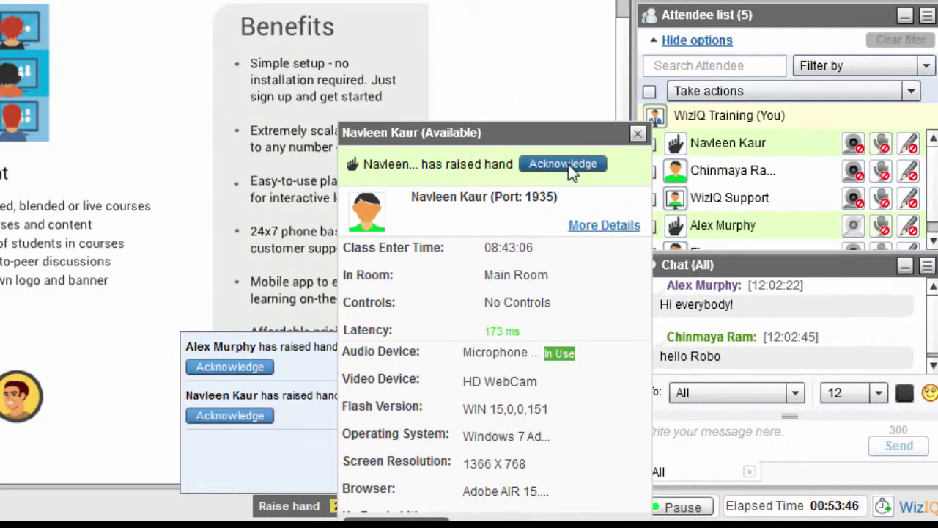
pyautogui.click(568, 164)
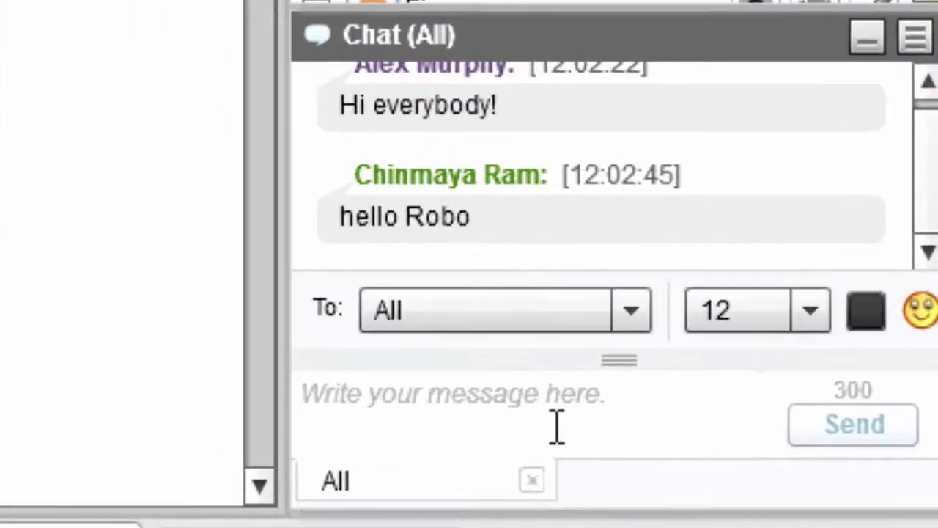
# - Send the chat message "Hi students" to All
pyautogui.click(760, 447)
pyautogui.write('Hi ')
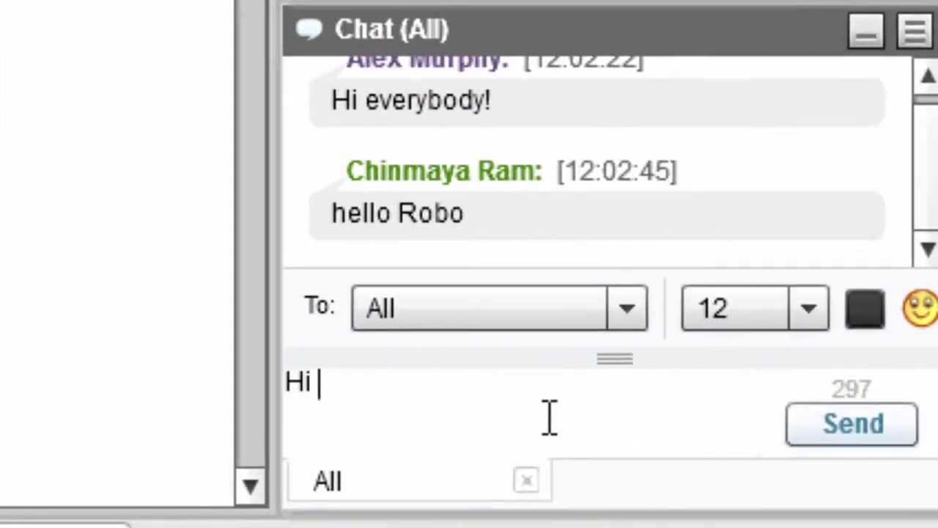
pyautogui.write('students')
pyautogui.press('Return')
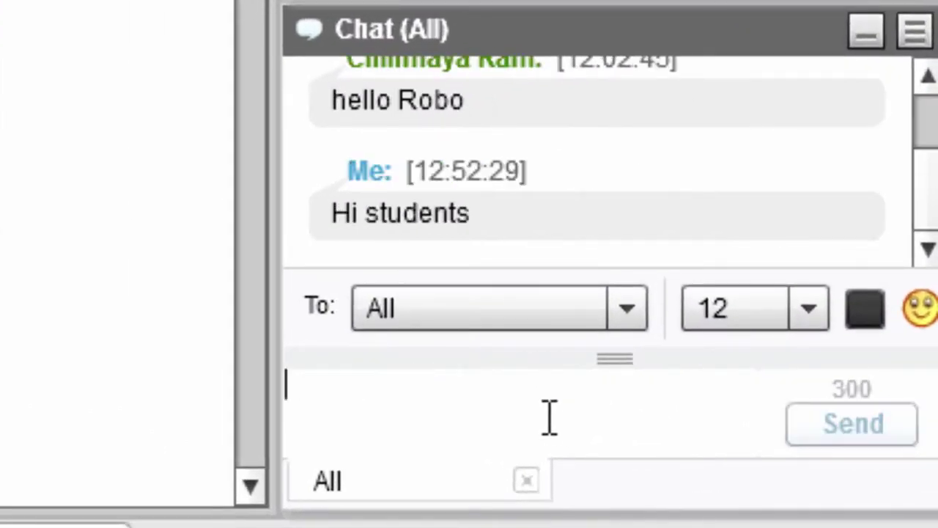
# - Look at the chat's options and return to the message field
pyautogui.click(915, 31)
pyautogui.click(743, 178)
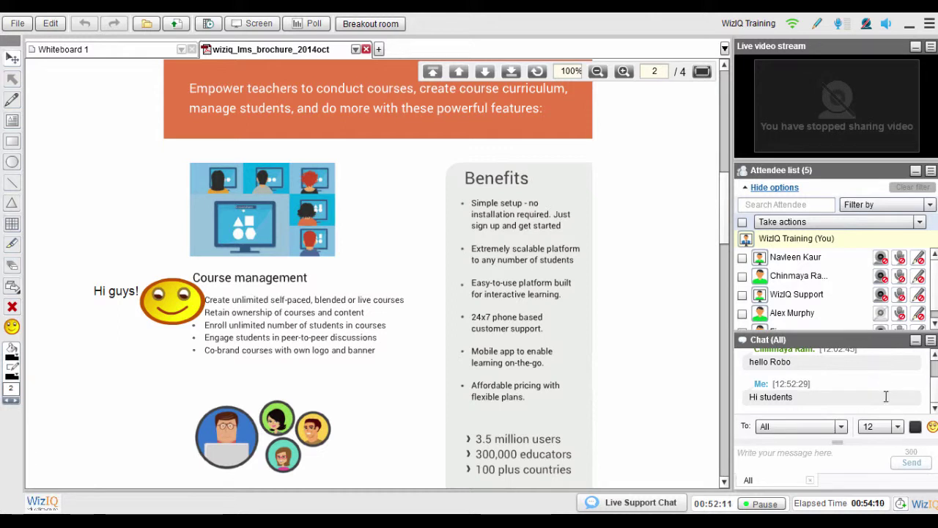
pyautogui.click(818, 464)
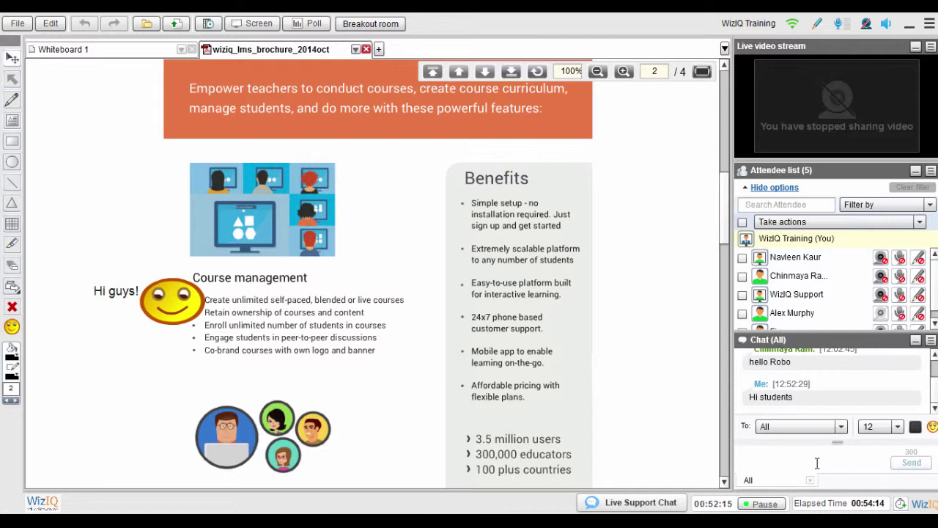